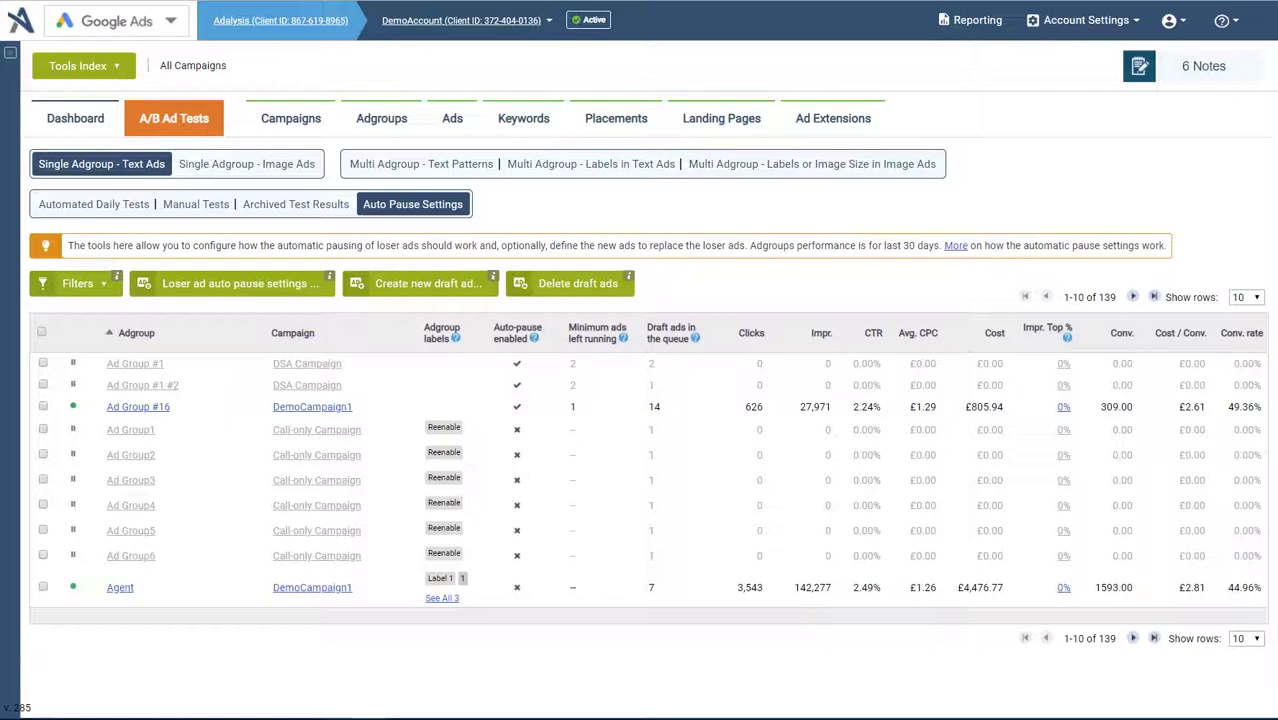
left_click(240, 284)
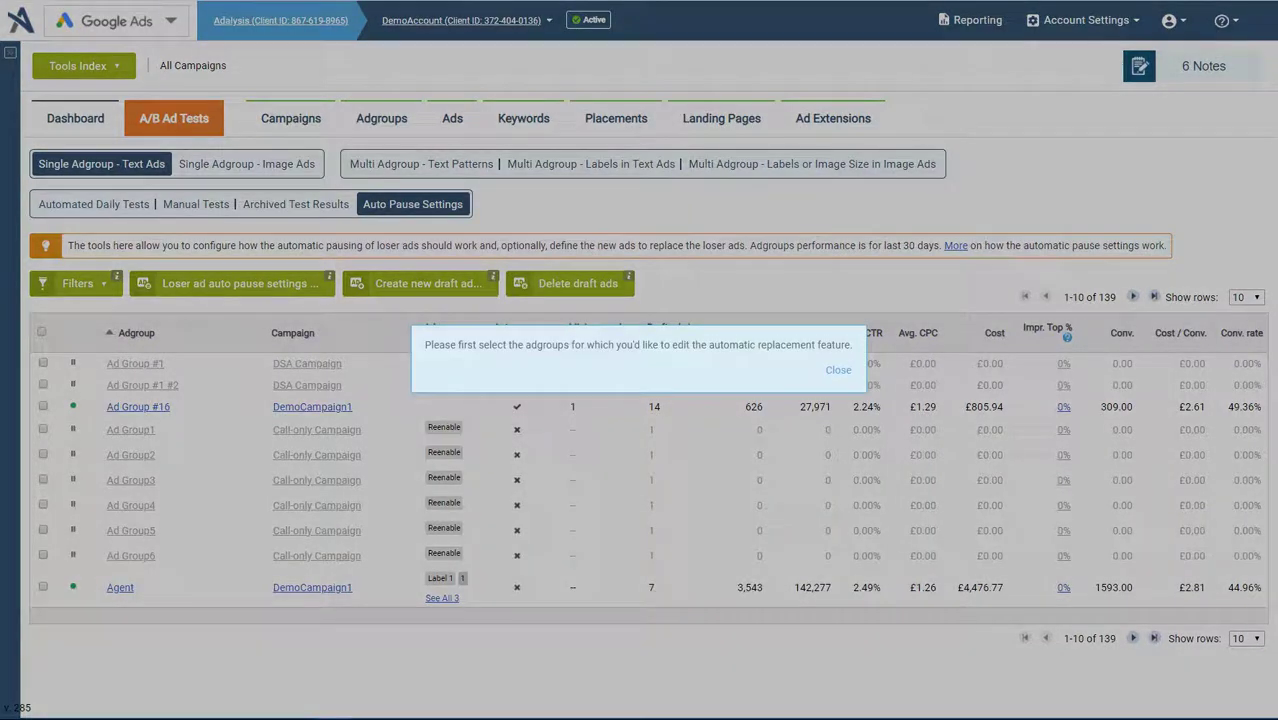
left_click(838, 371)
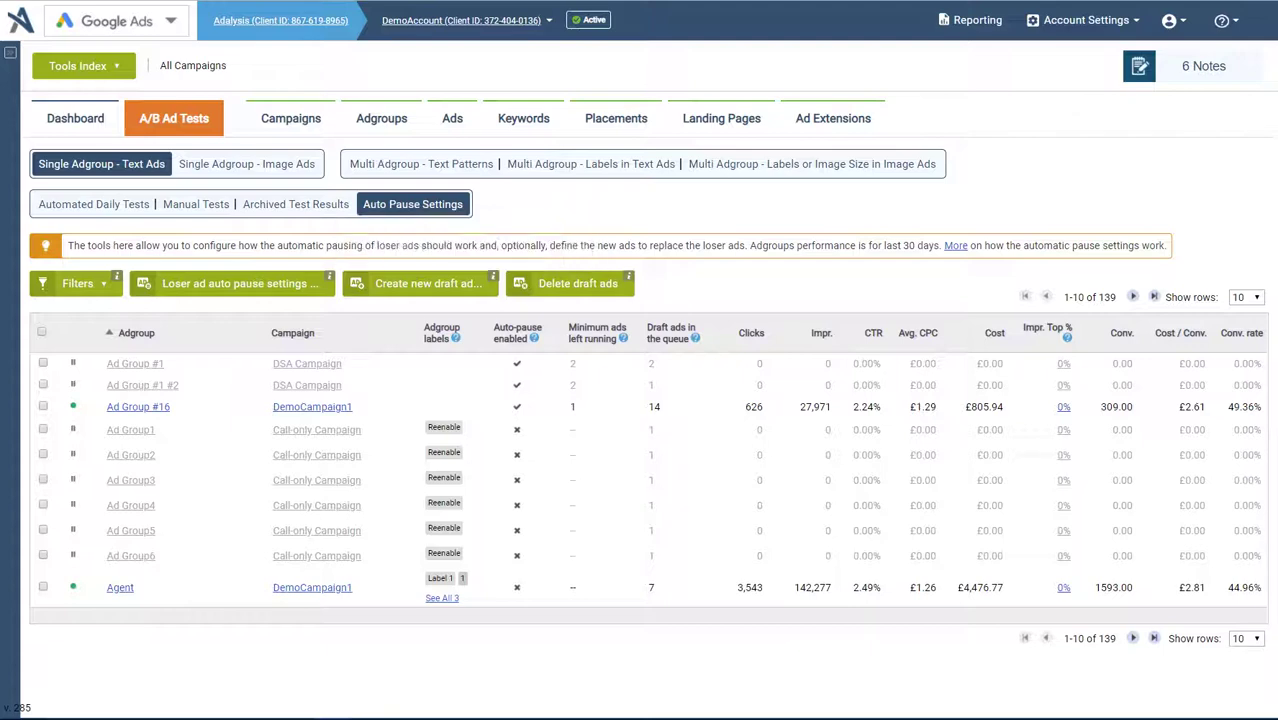
left_click(42, 332)
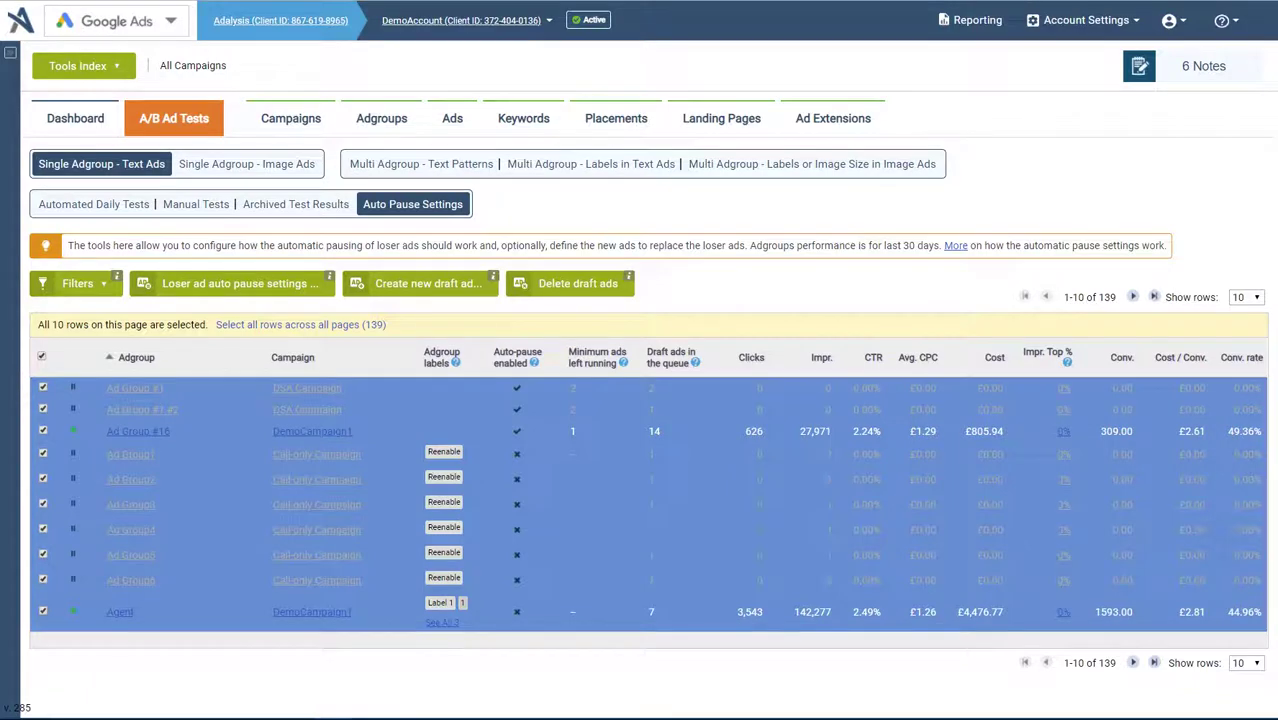
left_click(42, 356)
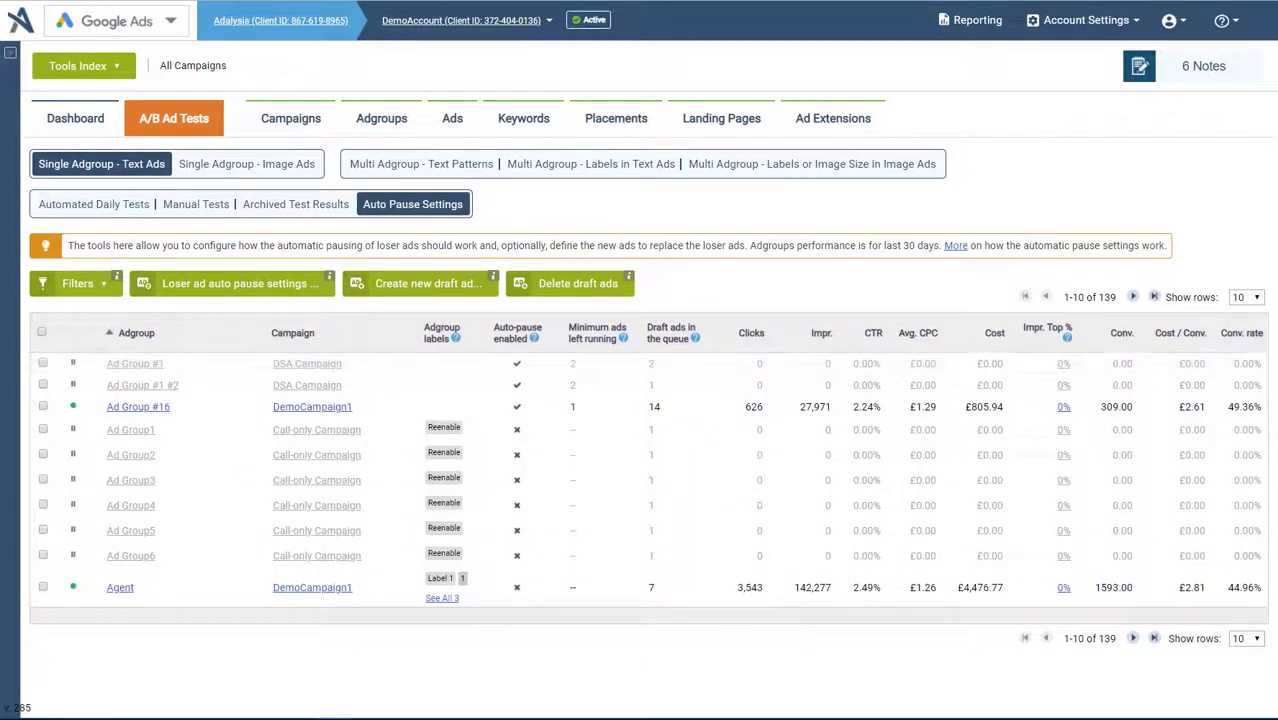
- Review the criteria offered by the adgroup filter and close the filter without applying it
left_click(77, 284)
left_click(100, 329)
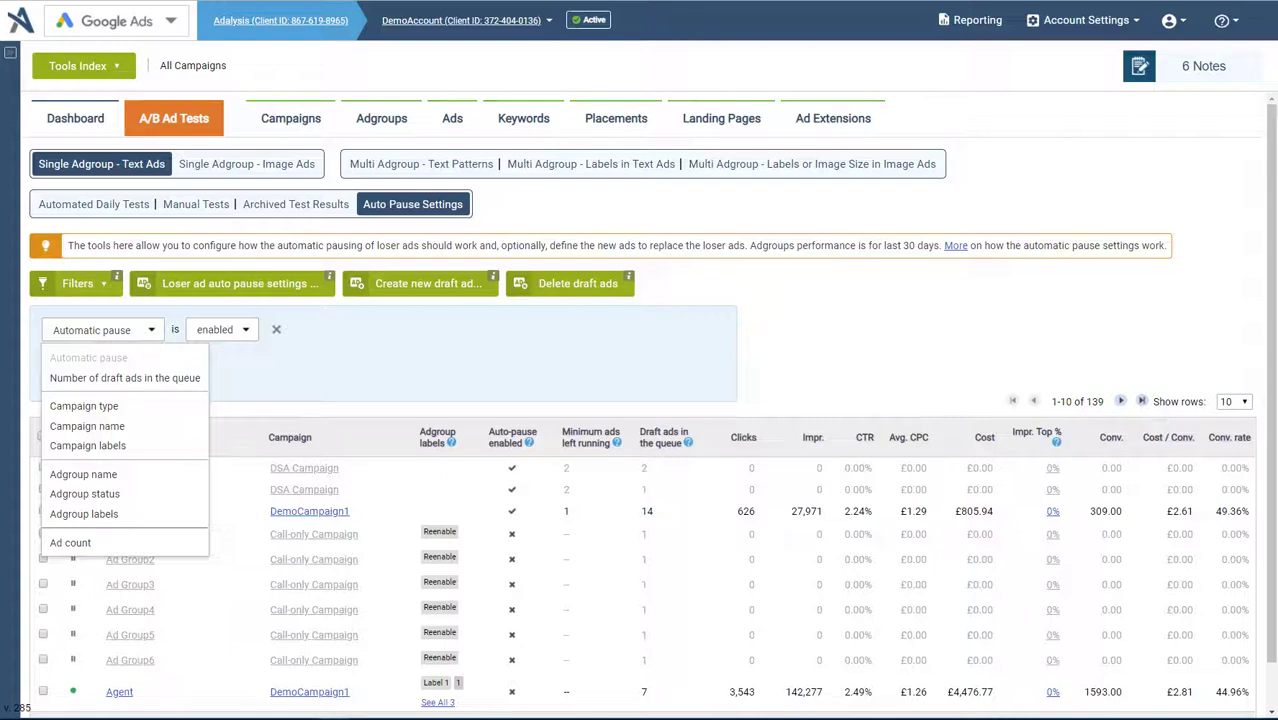
left_click(102, 329)
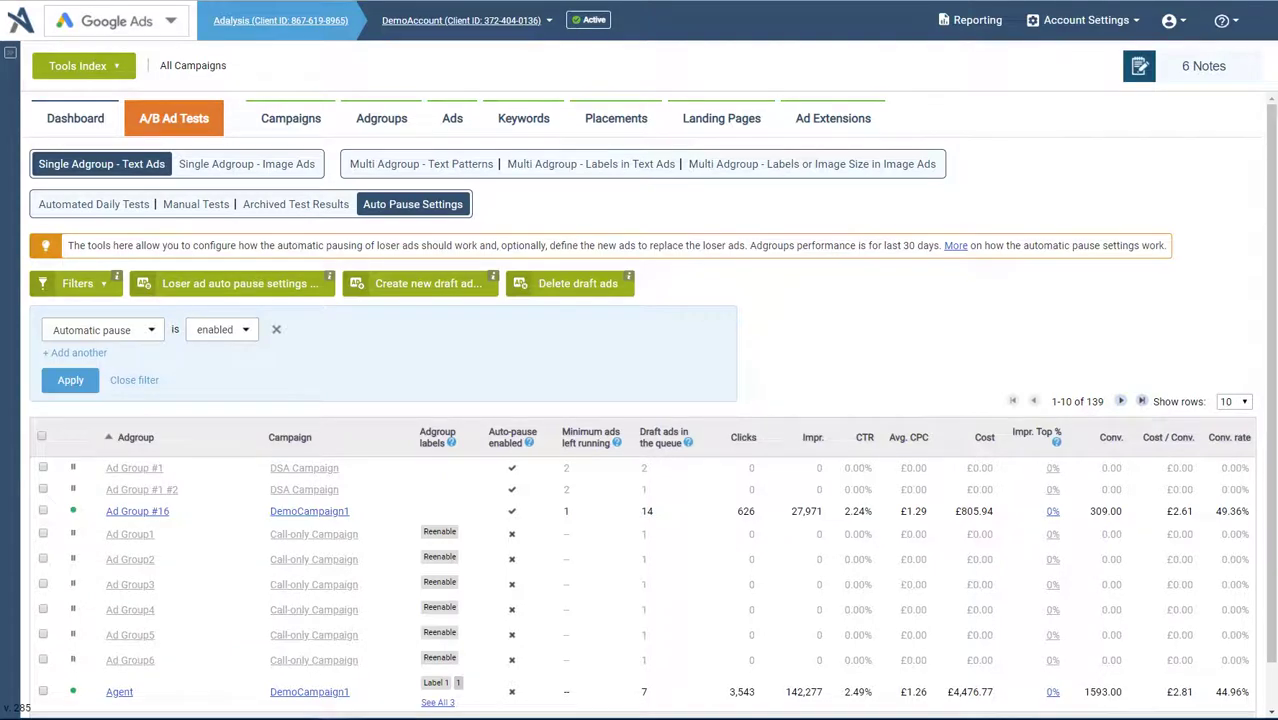
left_click(134, 380)
- Select all ten adgroups on the page and start a new draft ad with Headline 2 "I want to write a new line"
left_click(42, 332)
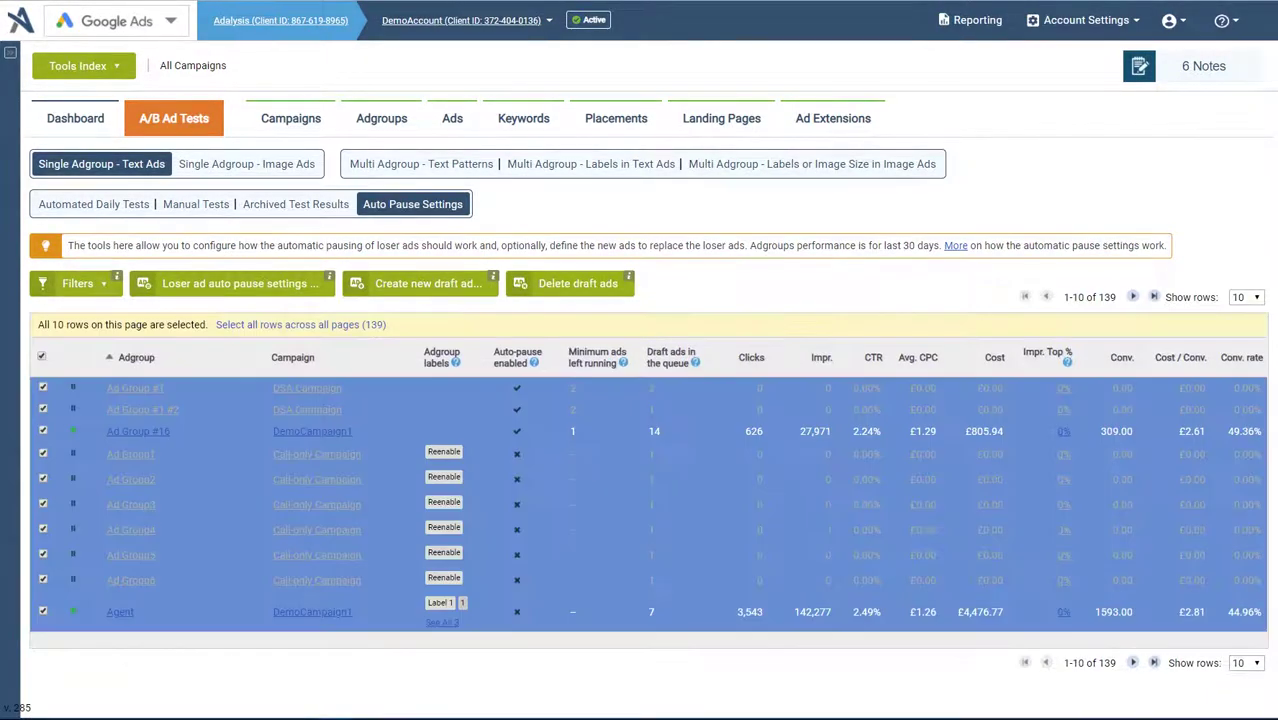
left_click(420, 283)
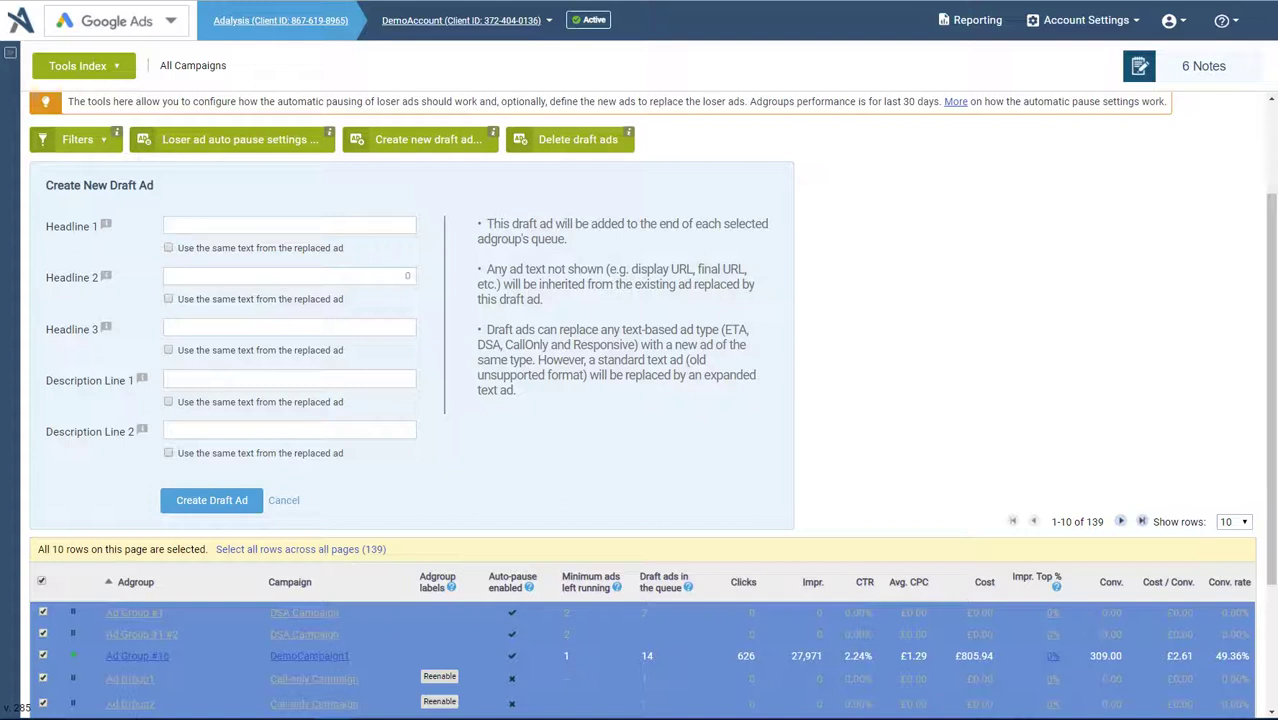
type("I want to write a new line")
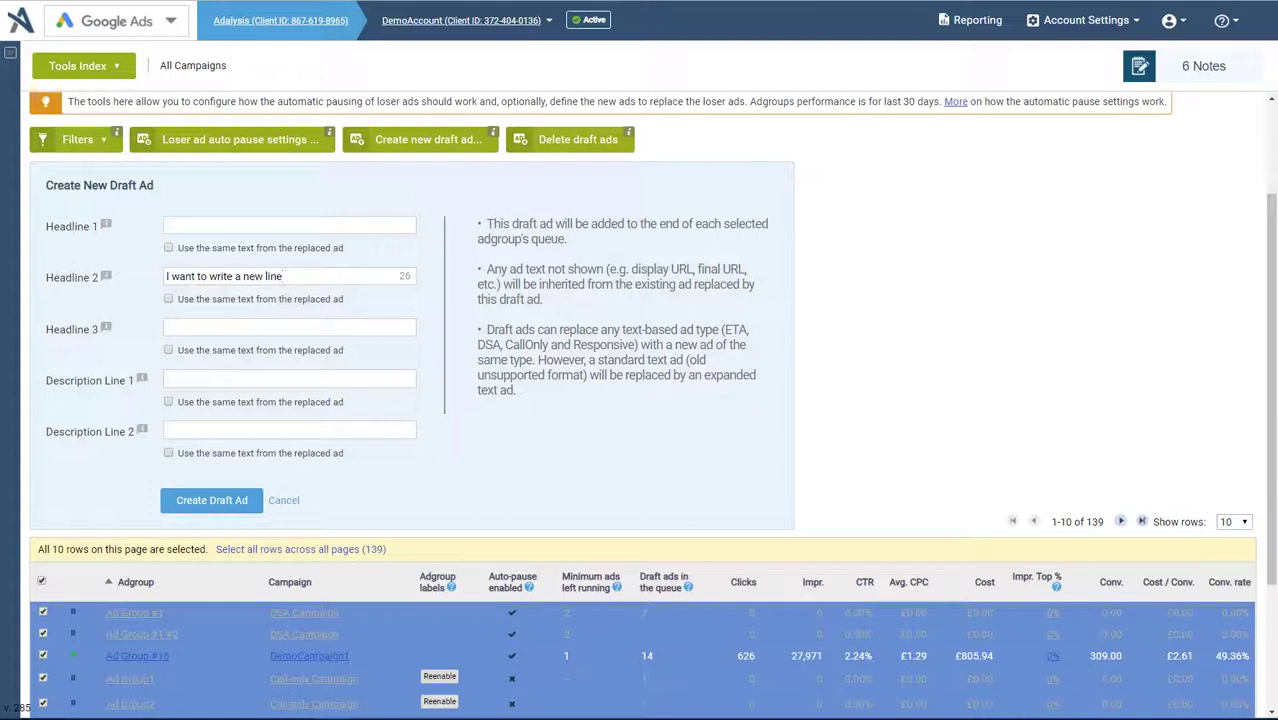
- Reuse the replaced ad's text for Headline 1, Headline 3 and both description lines, and create the draft ad
left_click(168, 247)
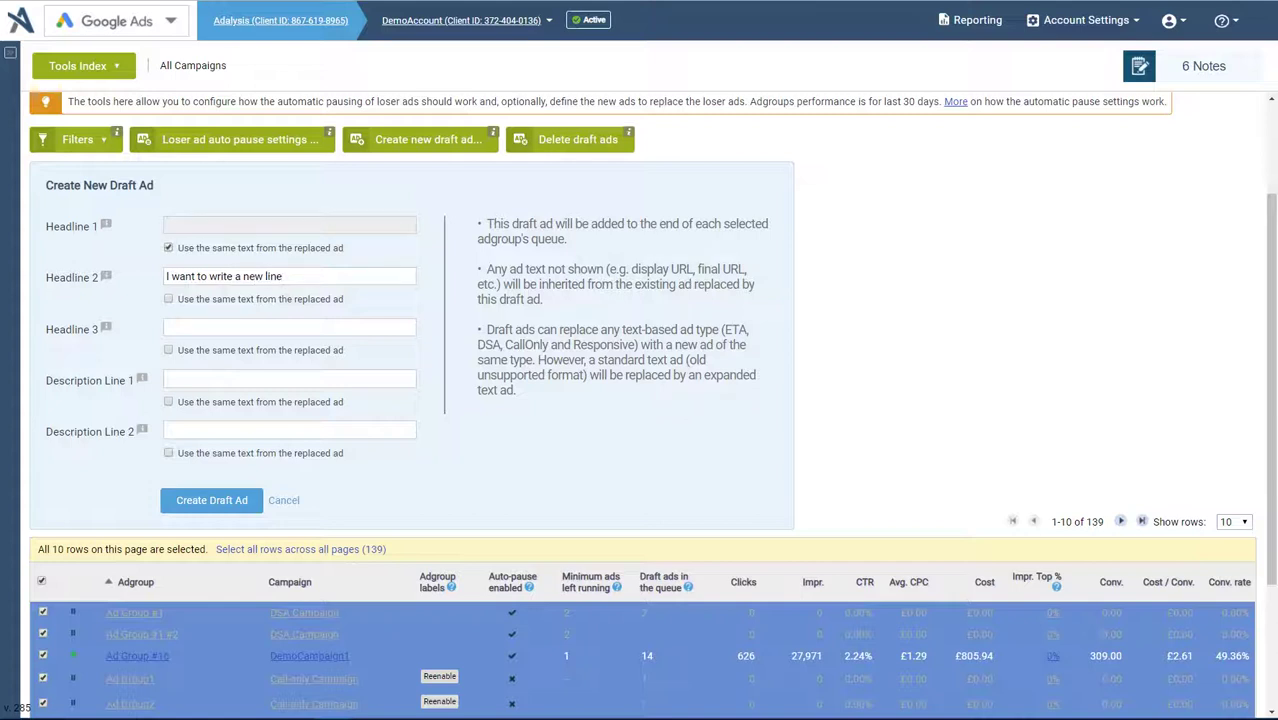
left_click(168, 349)
left_click(168, 401)
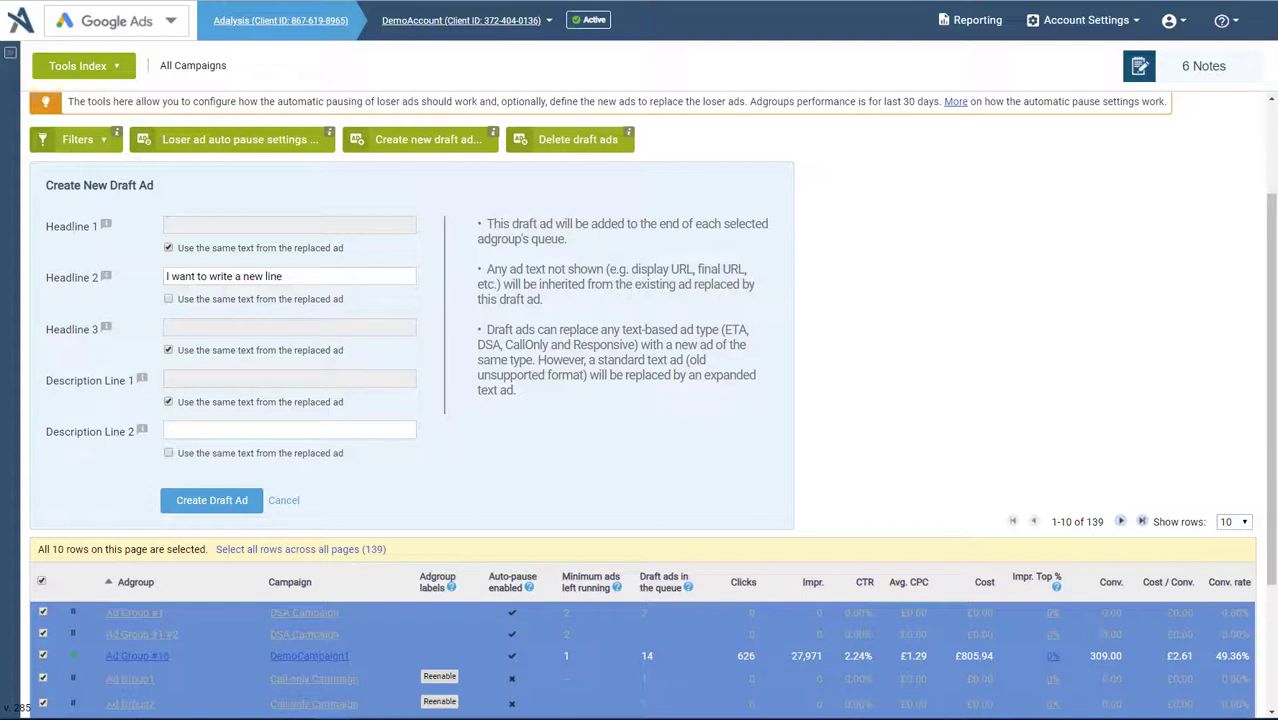
left_click(168, 452)
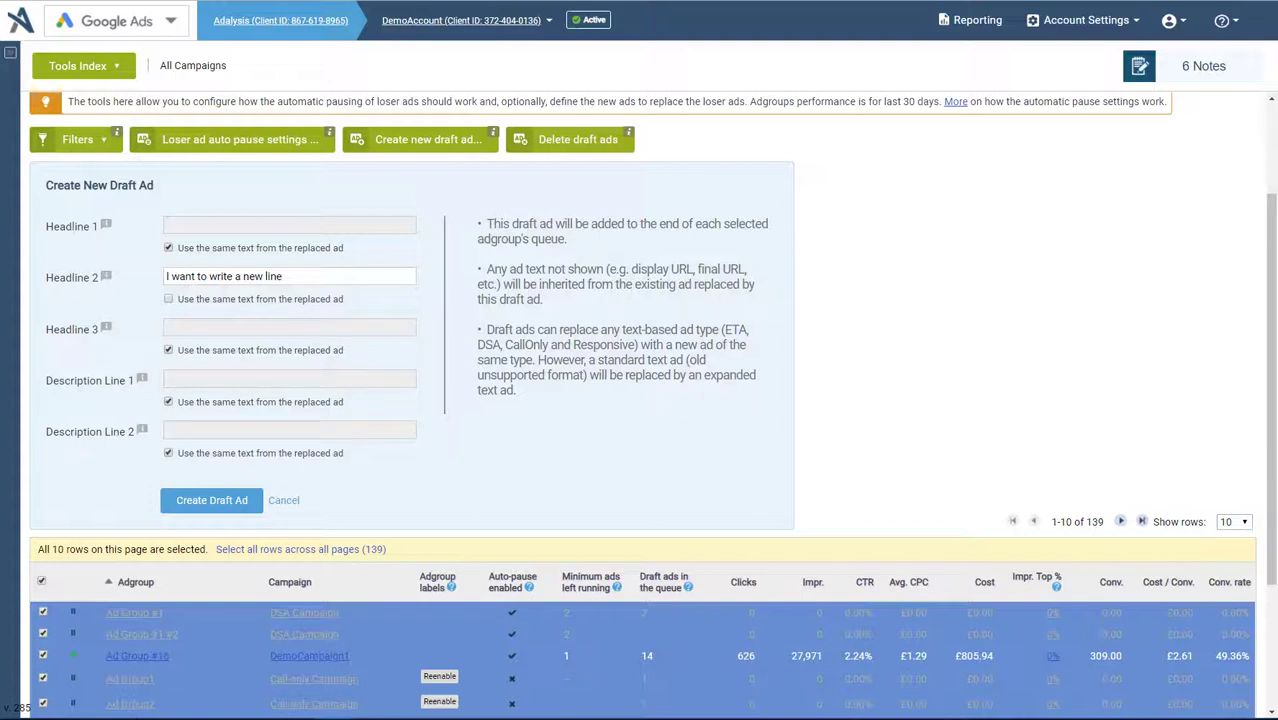
left_click(211, 500)
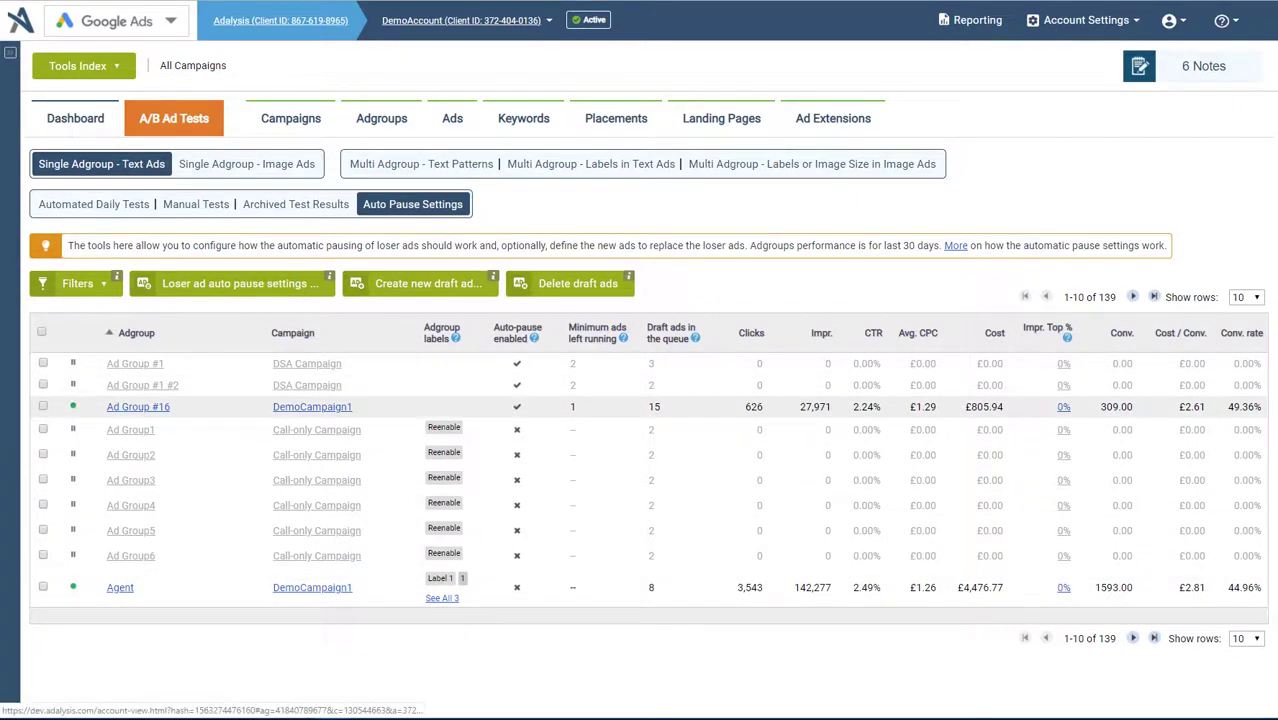
- Open Ad Group #16's draft ads queue and check the edit form of the draft ad in position 1
left_click(138, 406)
scroll(640, 400, "down", 2)
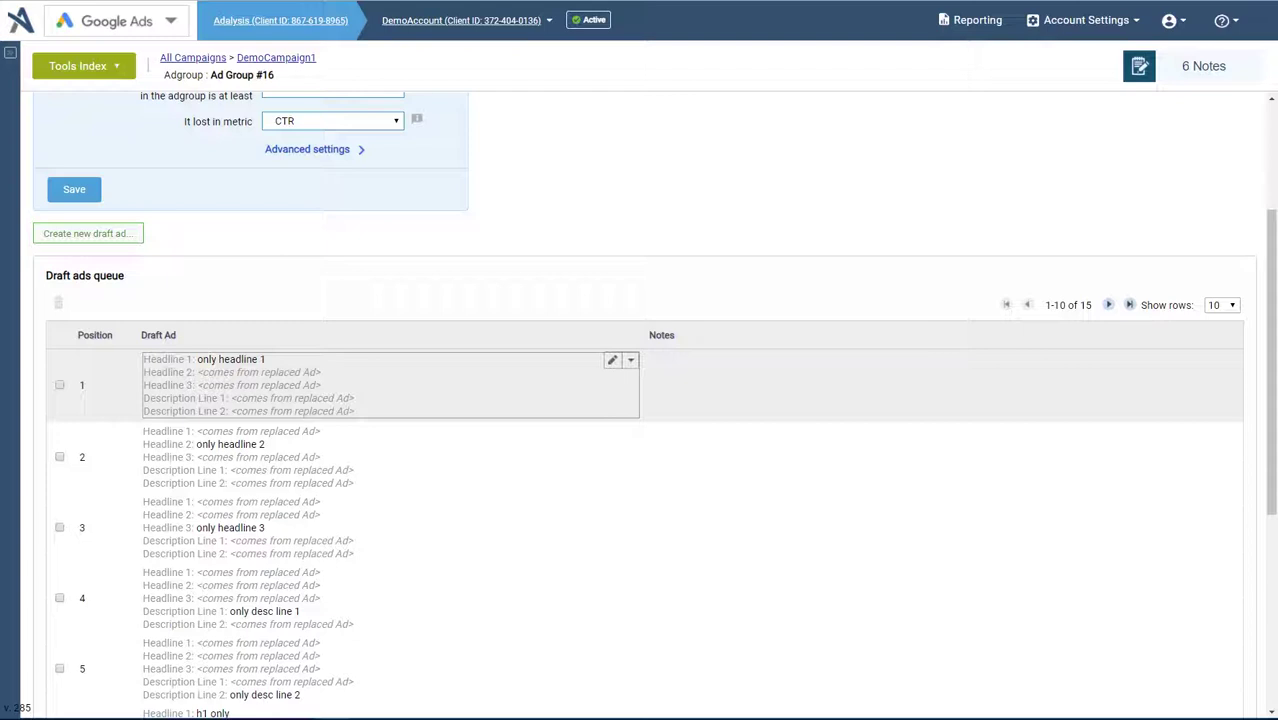
left_click(612, 360)
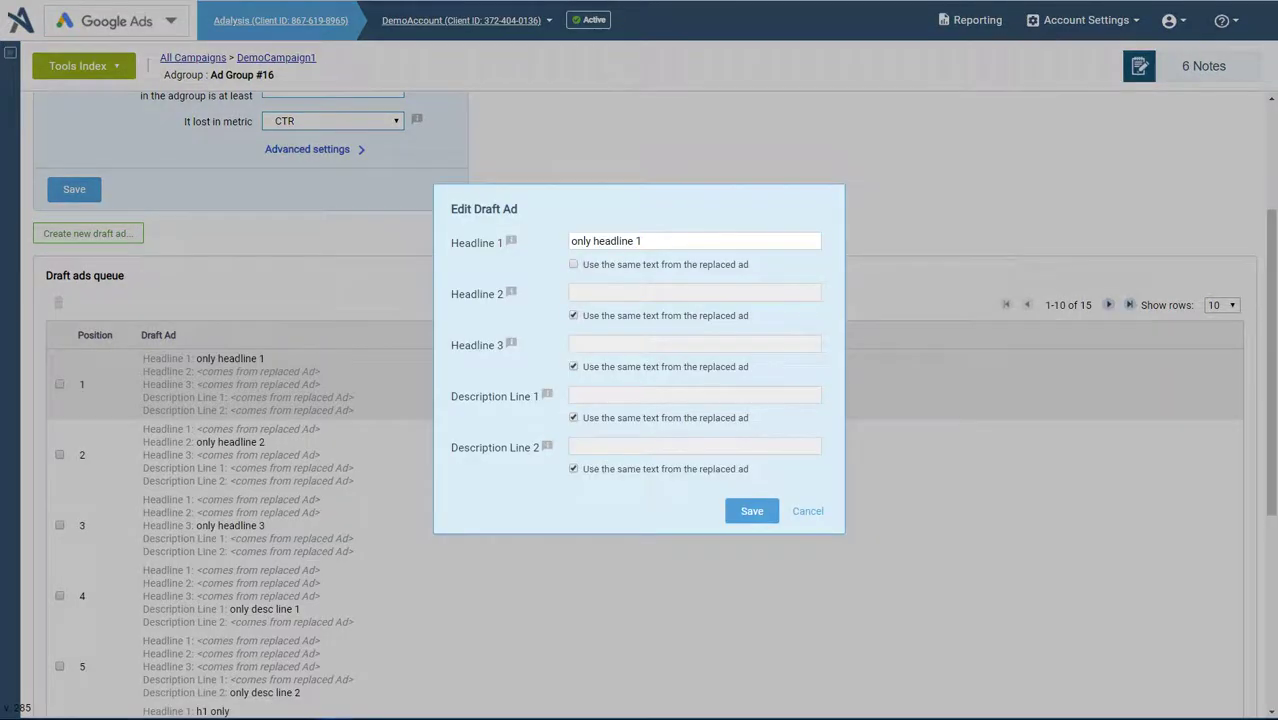
left_click(751, 511)
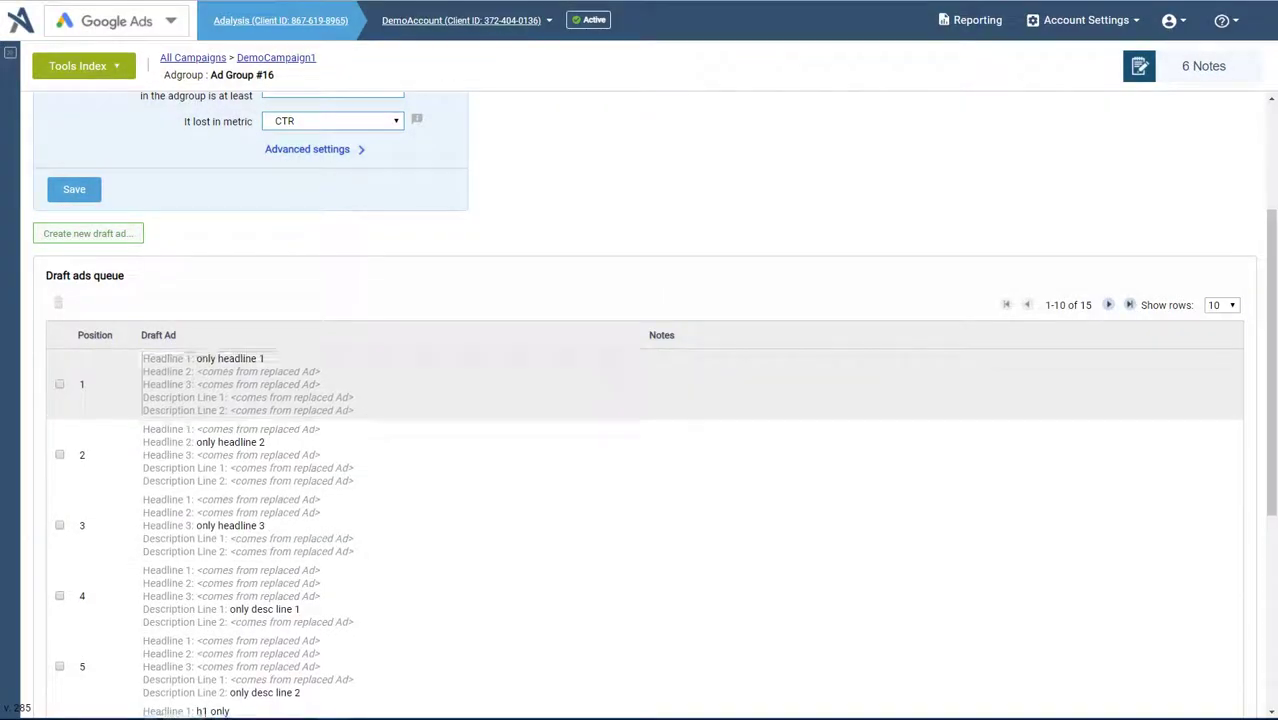
- Try to copy and edit the draft ad in position 1 of the queue
left_click(630, 360)
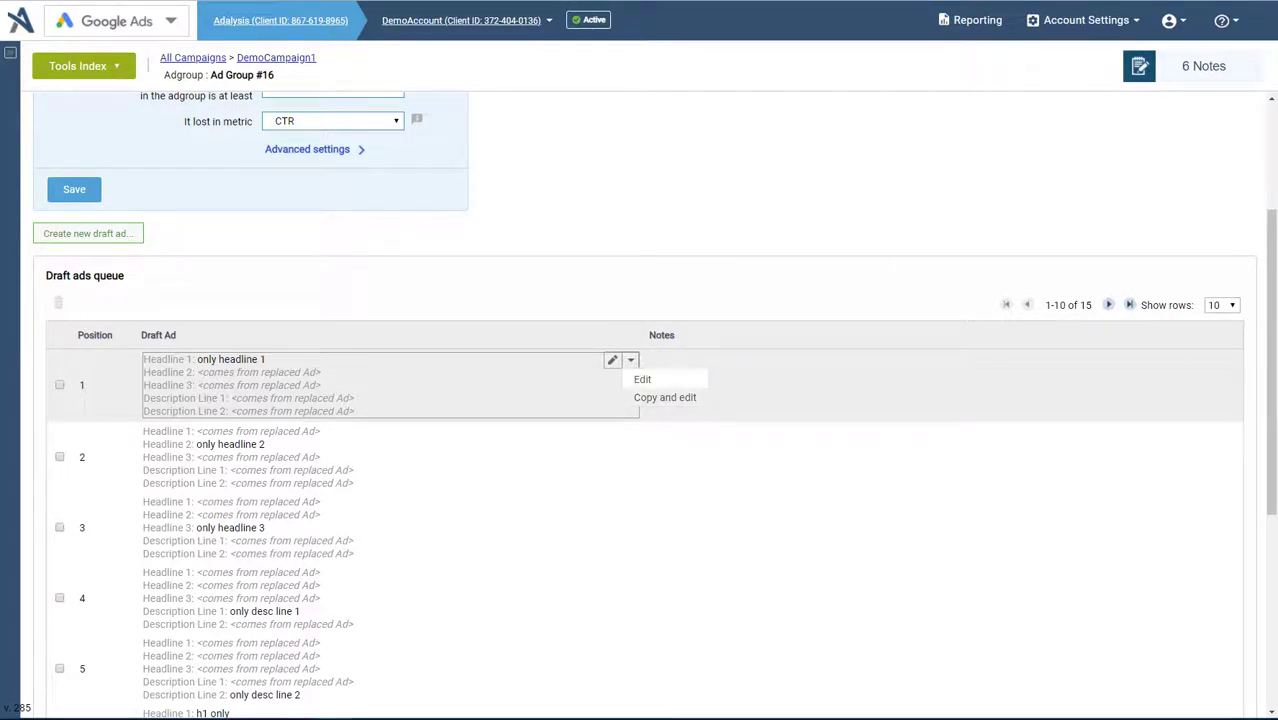
left_click(664, 397)
left_click(751, 511)
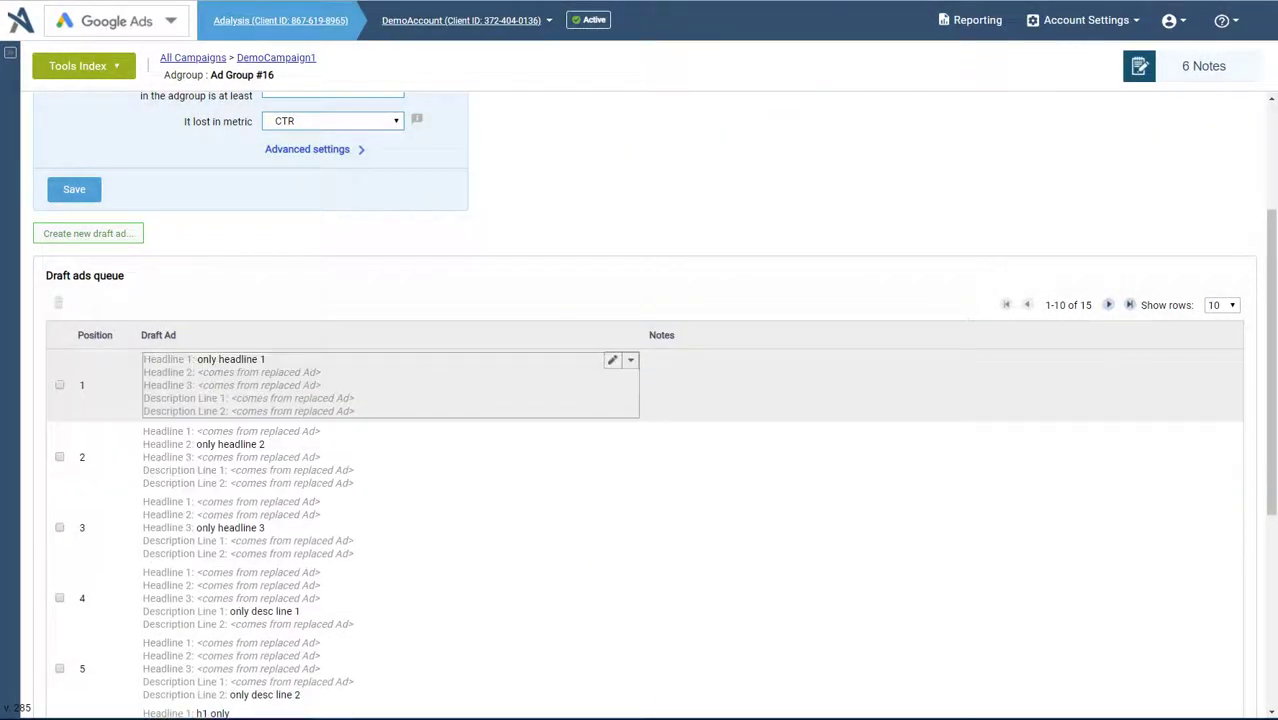
- Delete the "only headline 1" draft ad from Ad Group #16's queue
left_click(59, 384)
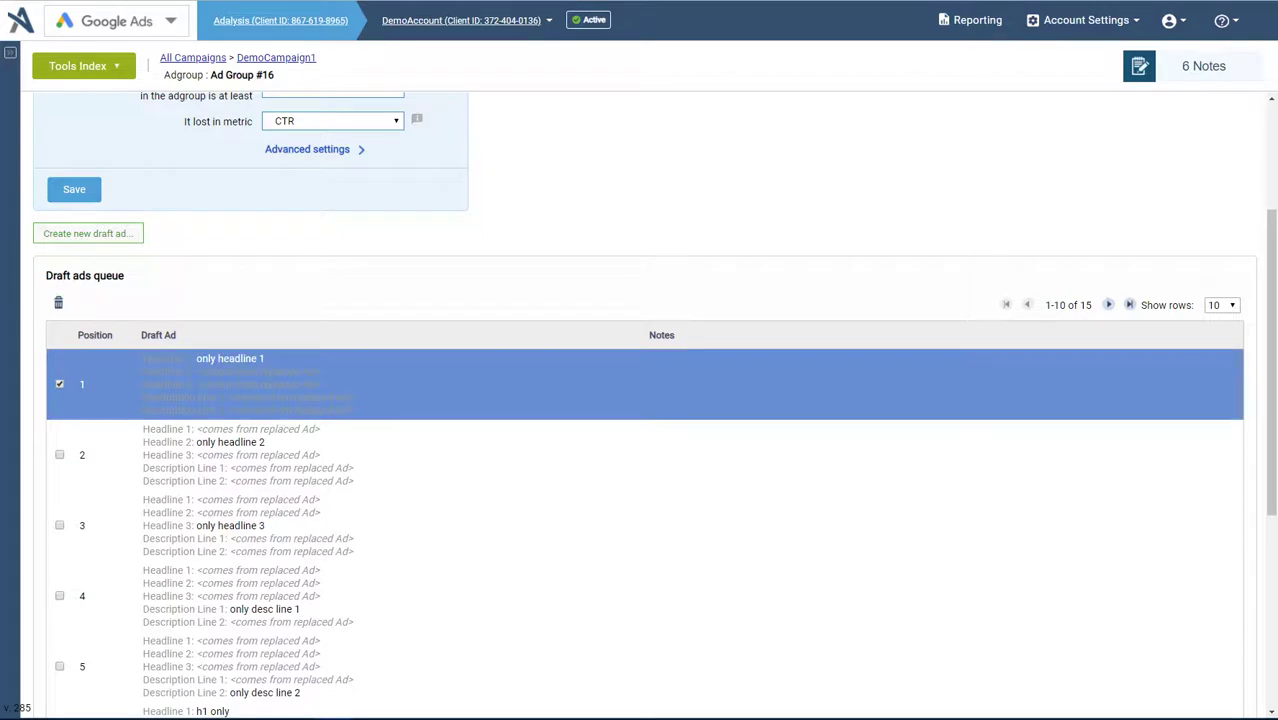
left_click(58, 302)
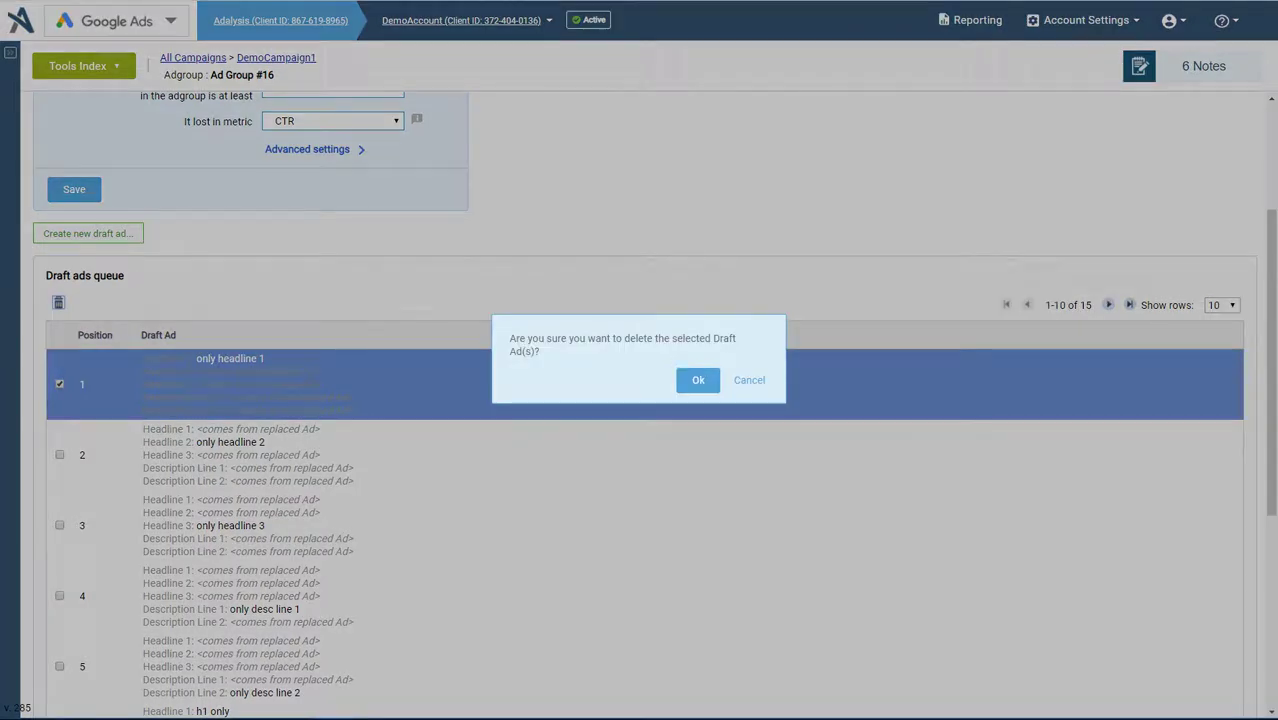
left_click(698, 380)
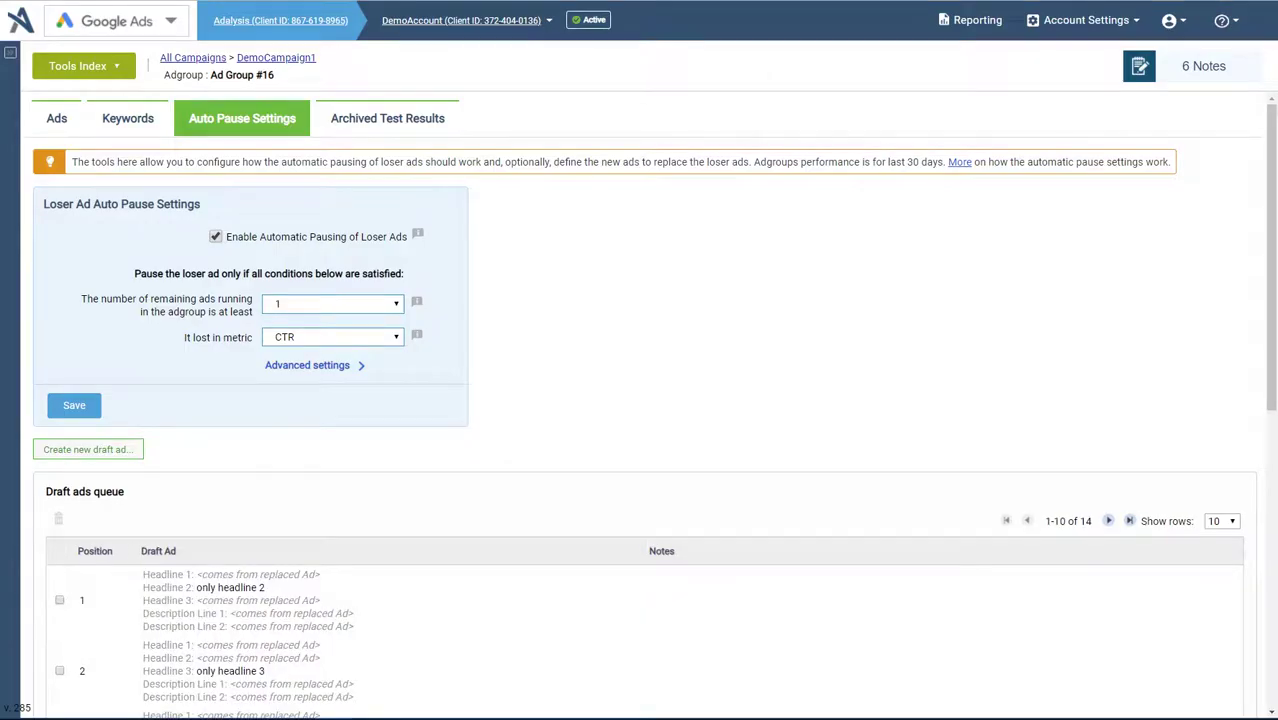
- Return to all campaigns and open the ads of the Property-Real Estate Agencies adgroup in DemoCampaign2
left_click(193, 58)
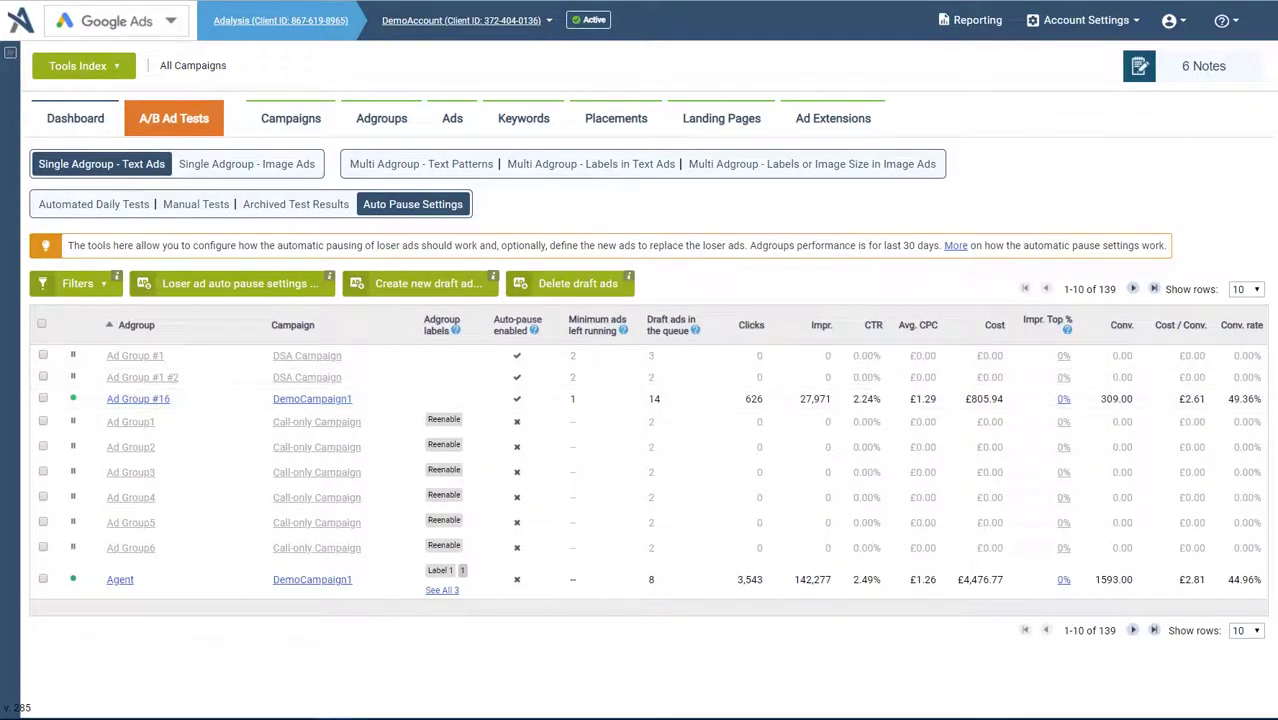
mouse_move(628, 276)
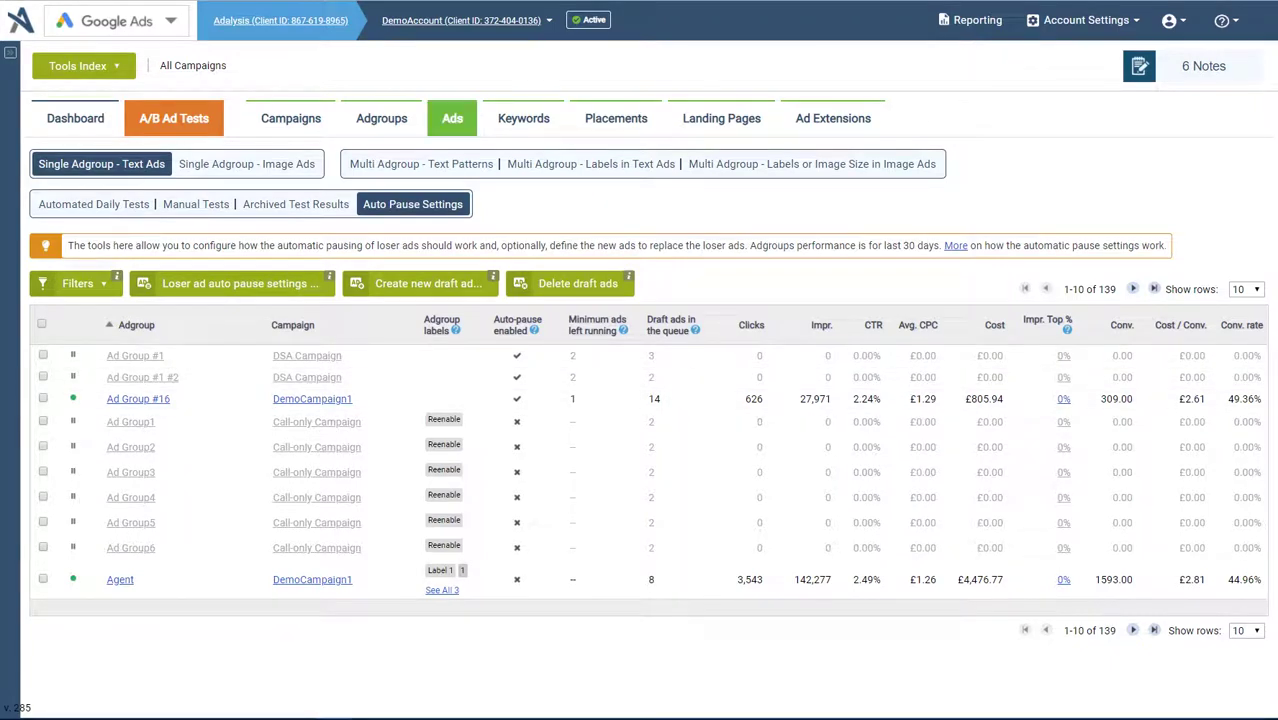
left_click(452, 118)
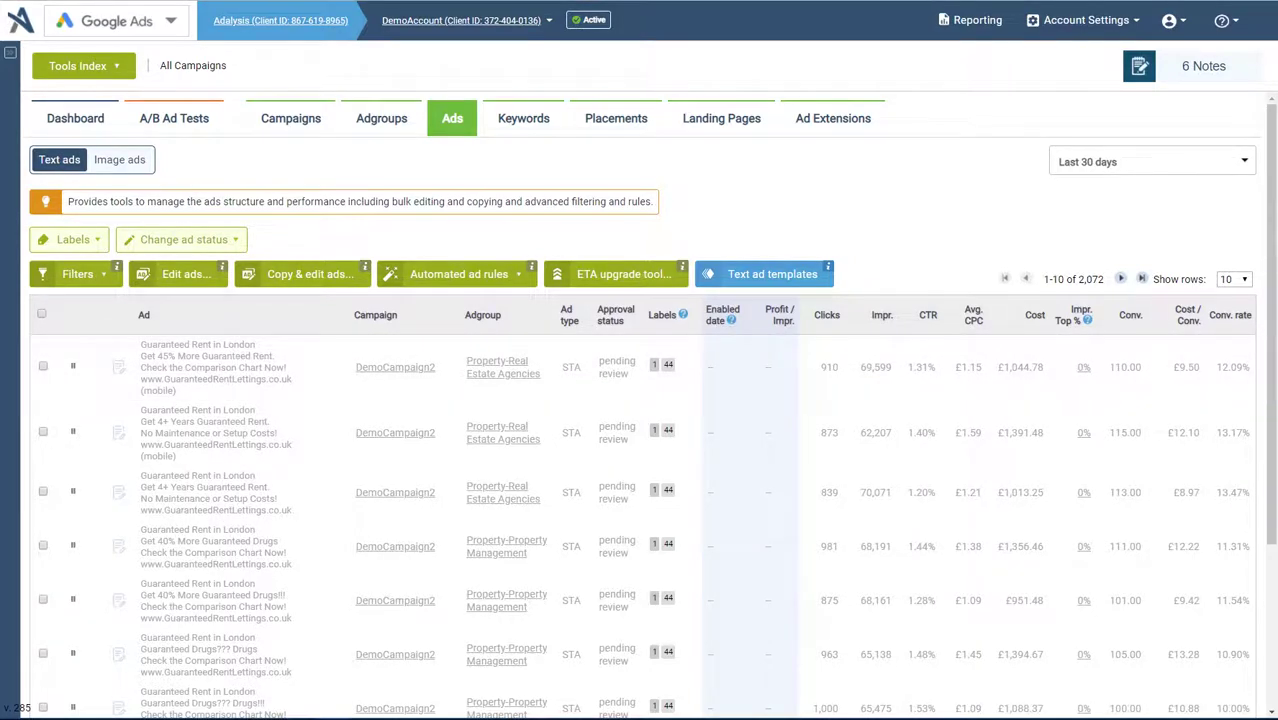
left_click(503, 367)
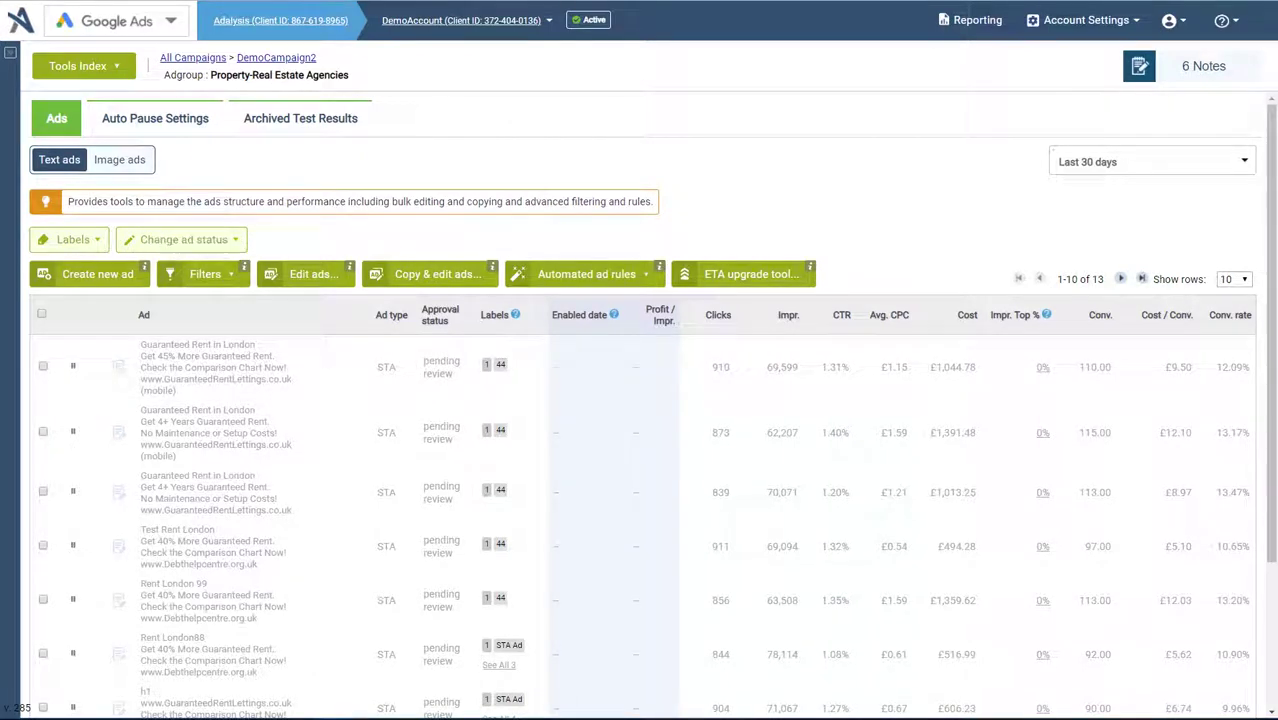
- Start a new expanded text ad and fill it from the draft ad with Headline 2 "Just want to test this new line"
left_click(97, 274)
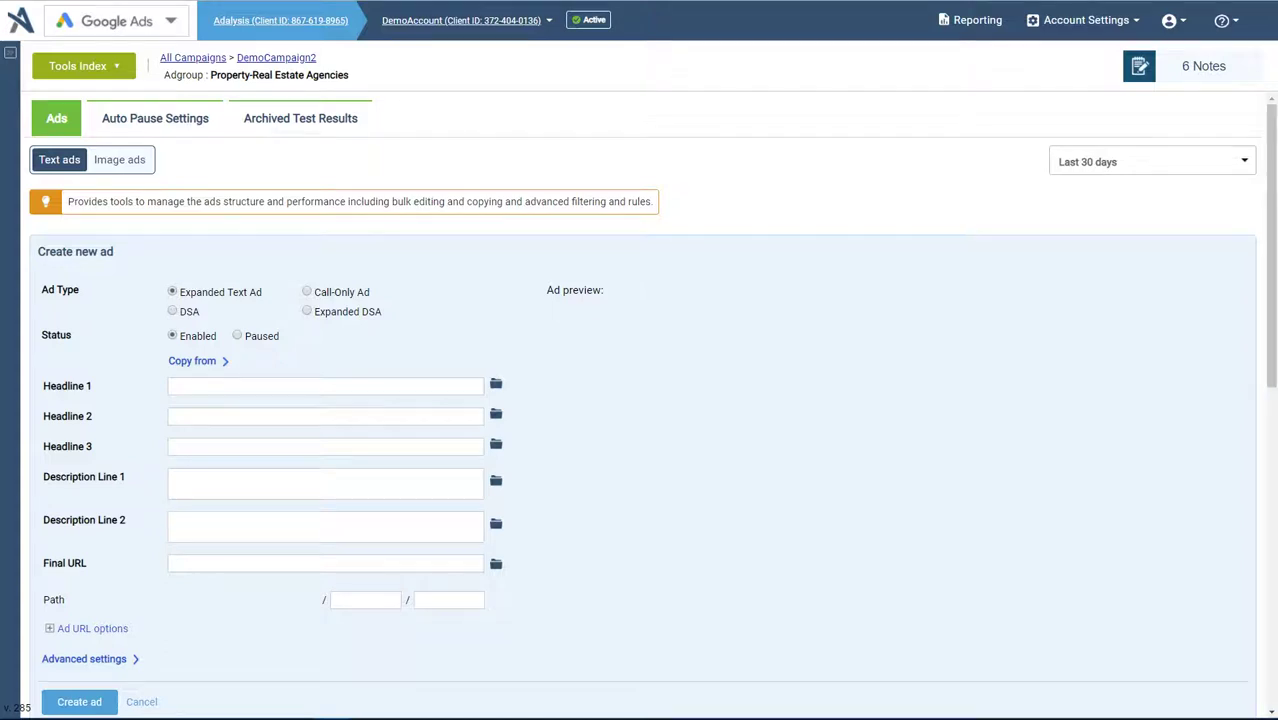
left_click(197, 361)
left_click(309, 419)
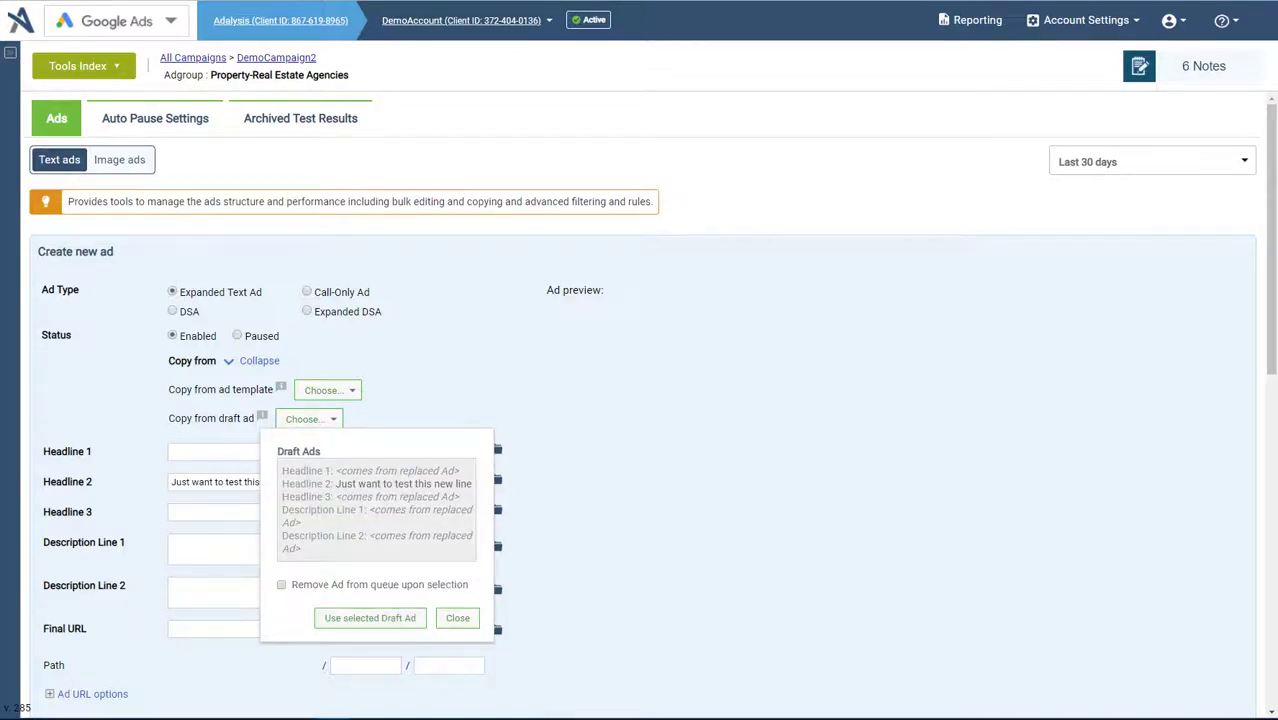
key("Escape")
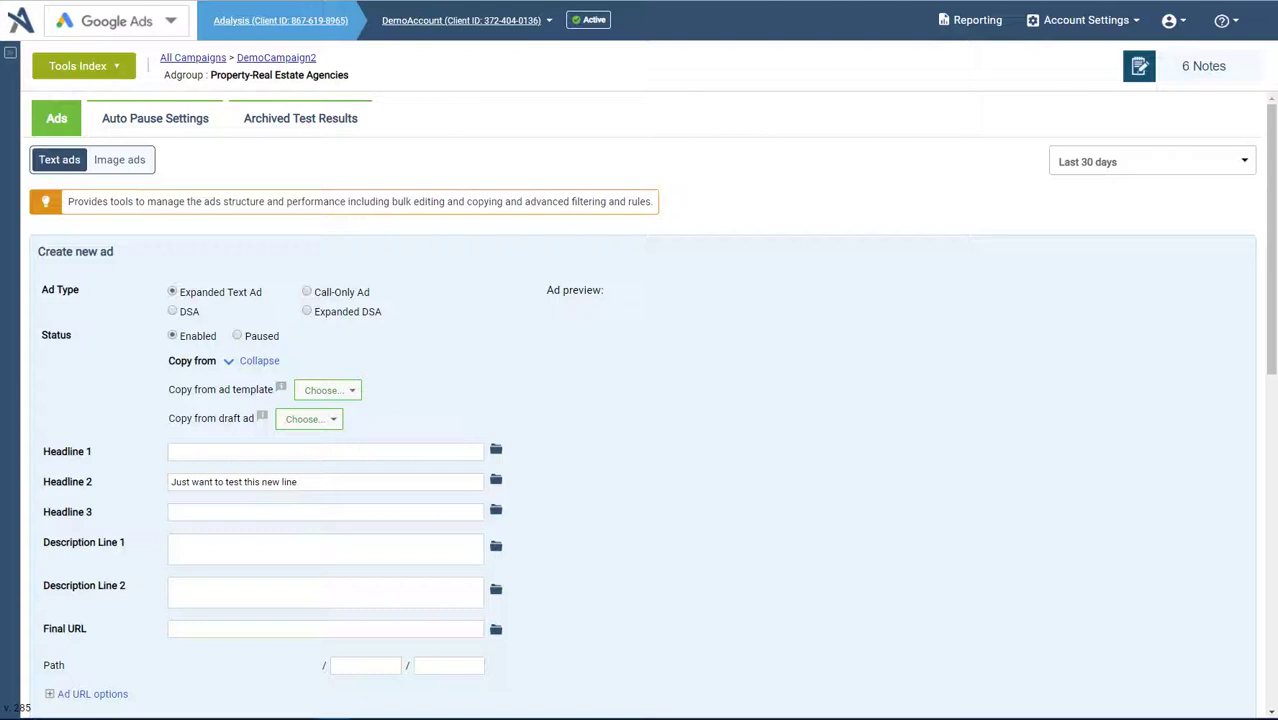
- Clear Headline 2 of the new ad and refill it from the same draft ad
key("ctrl+a")
key("BackSpace")
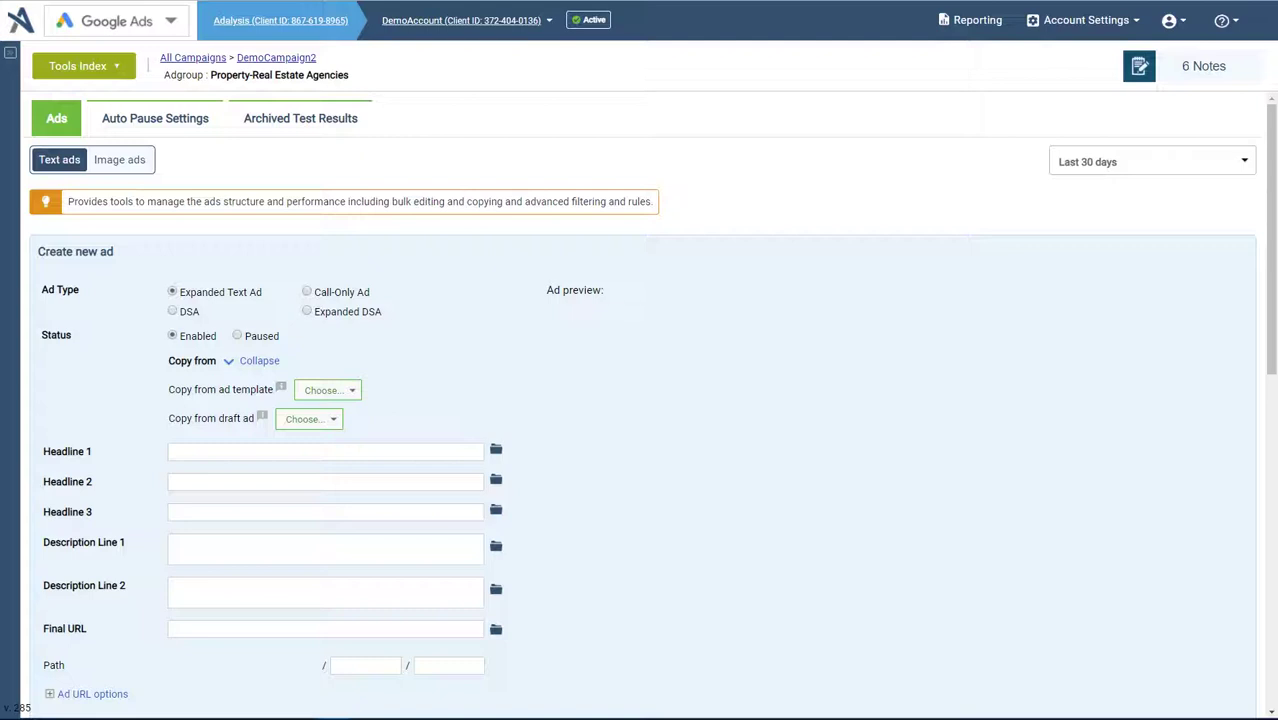
left_click(259, 361)
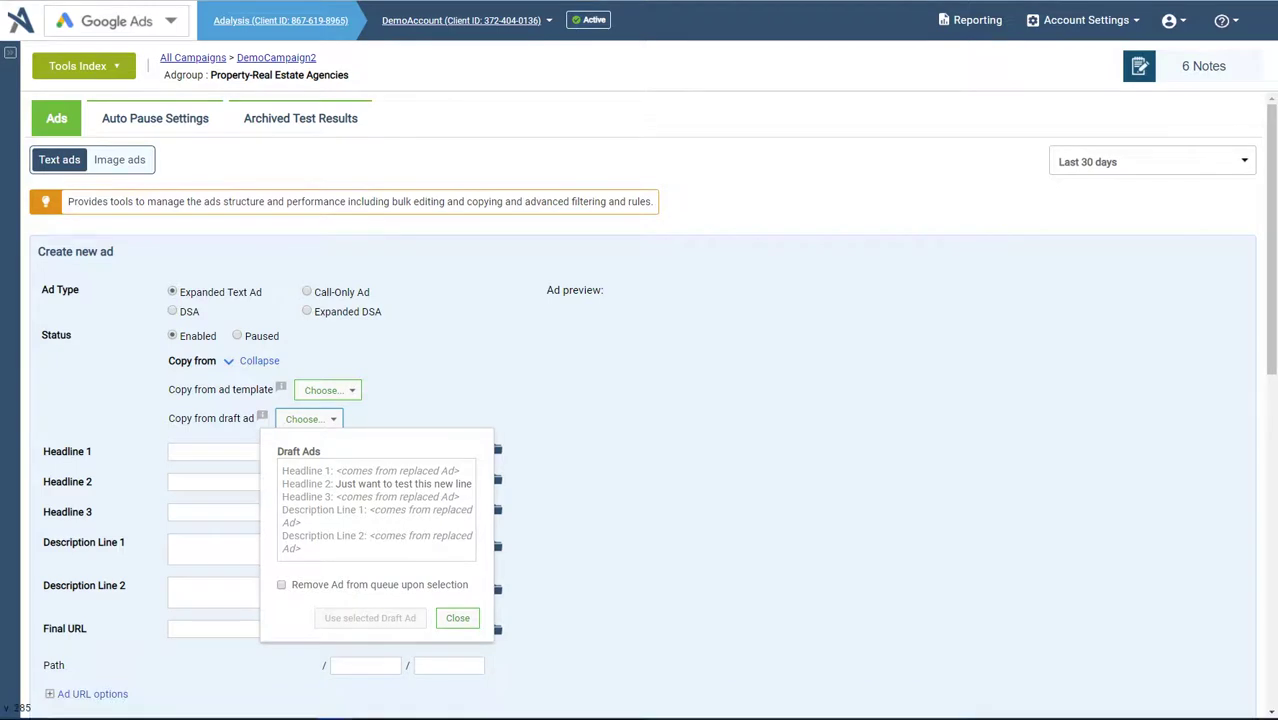
left_click(377, 508)
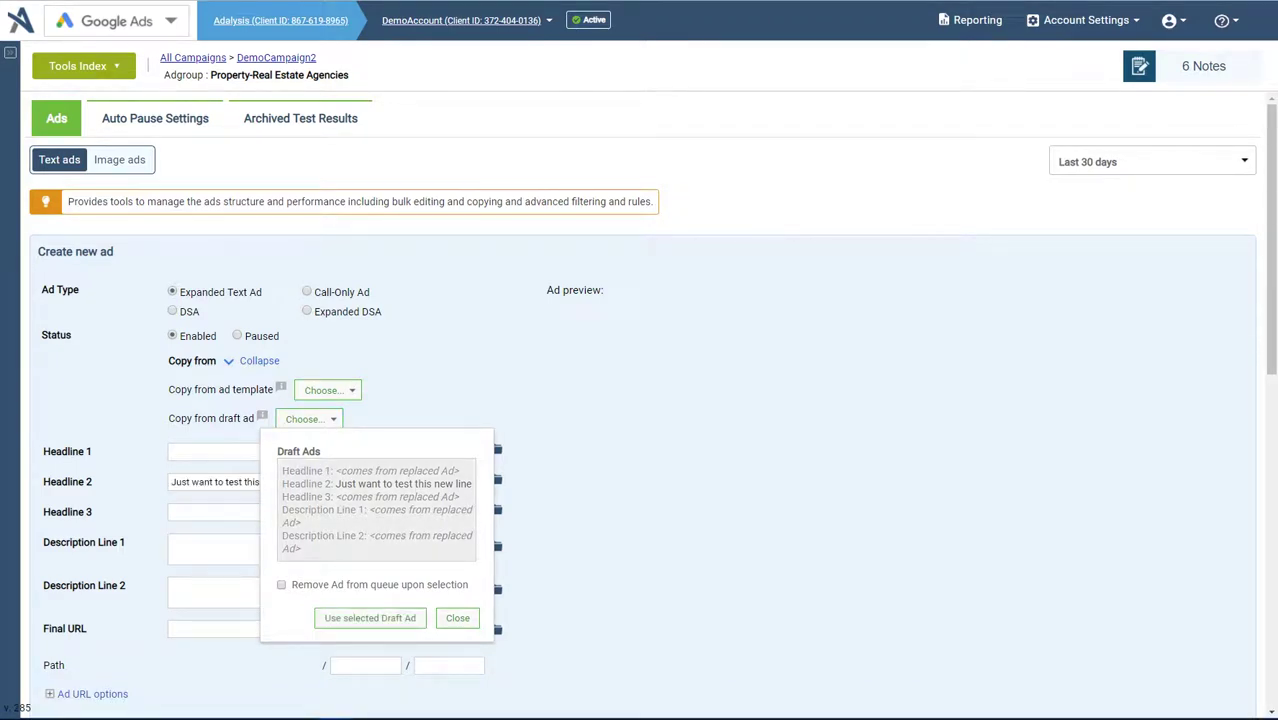
key("Escape")
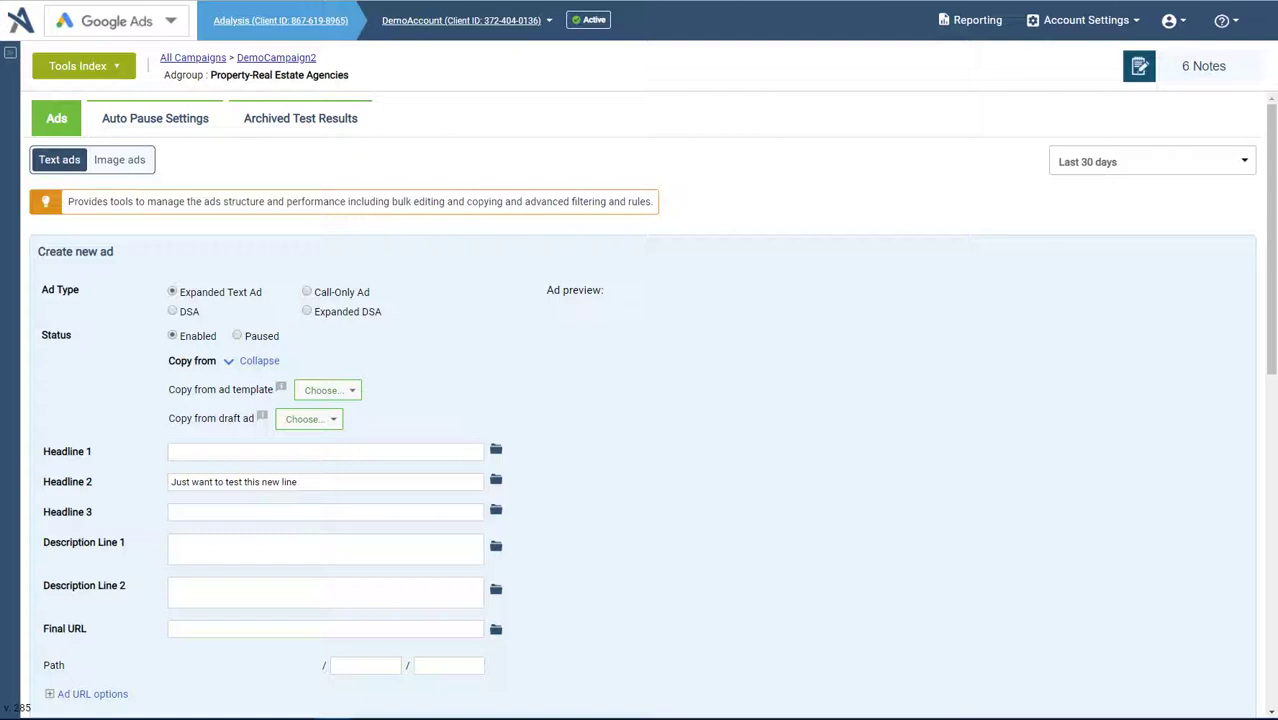
- Leave the new ad form and return to the Auto Pause Settings for single-adgroup text ad tests
scroll(650, 400, "down", 3)
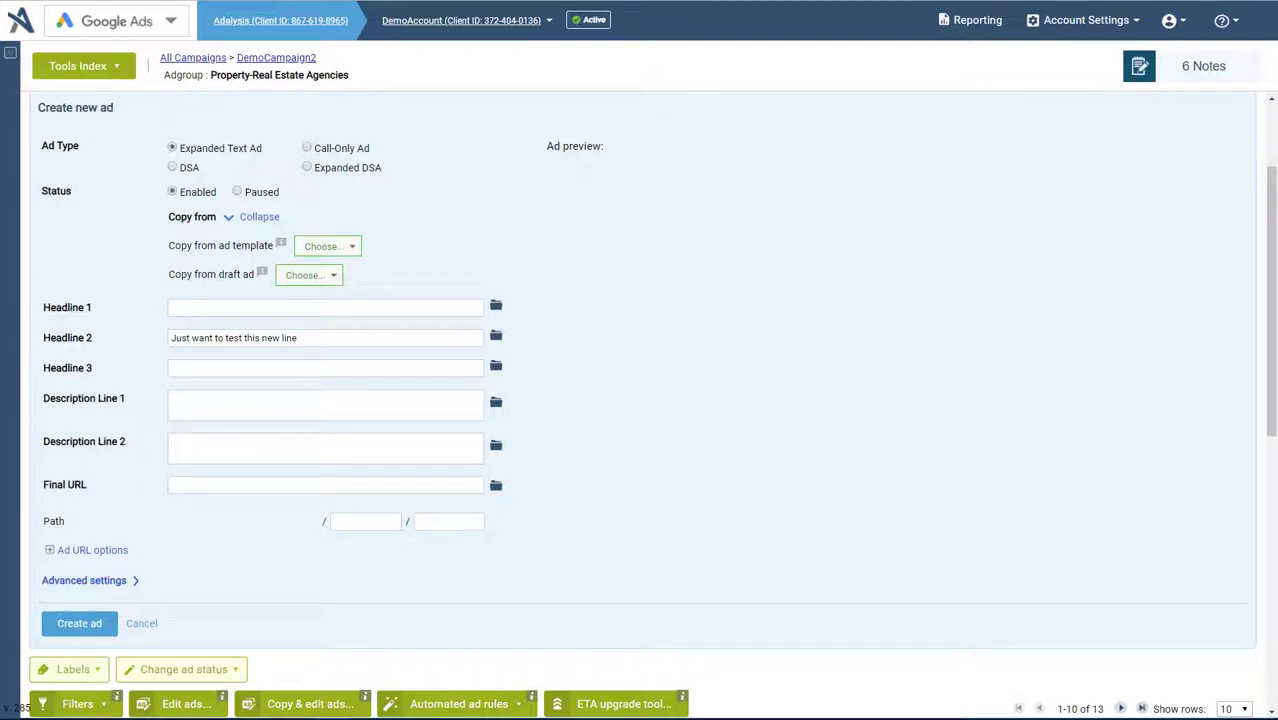
scroll(650, 400, "down", 5)
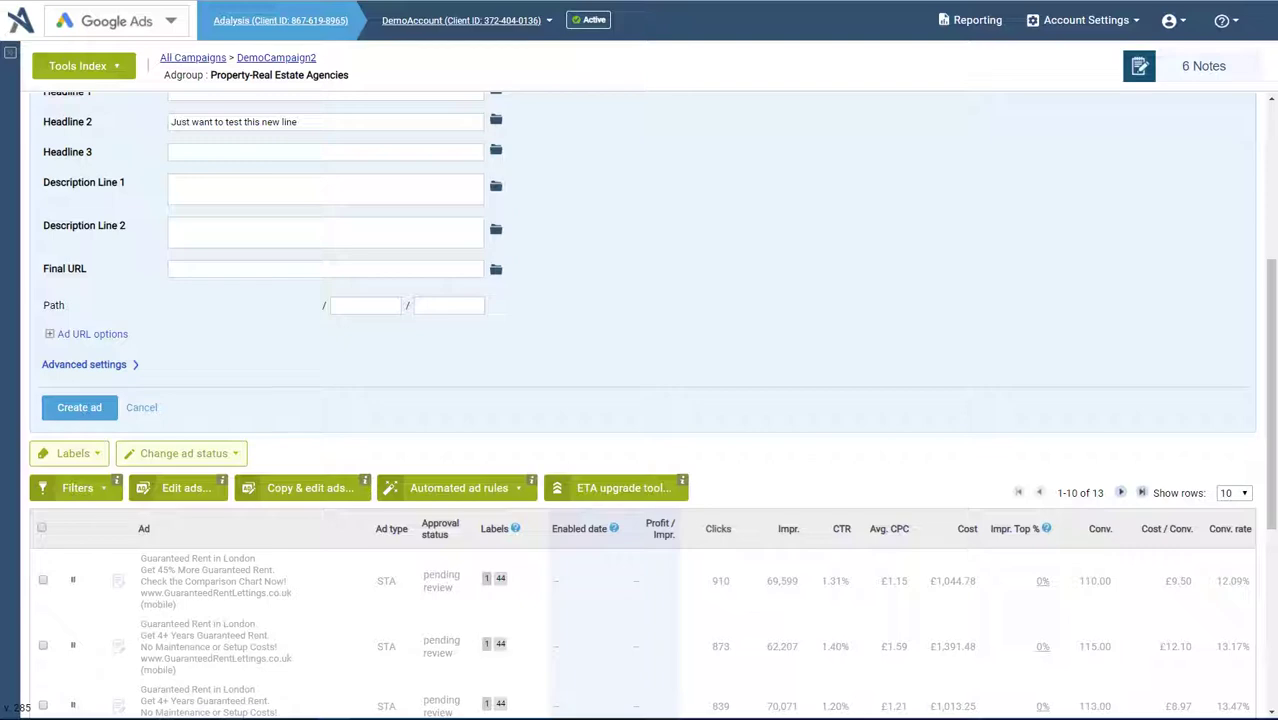
scroll(650, 400, "up", 8)
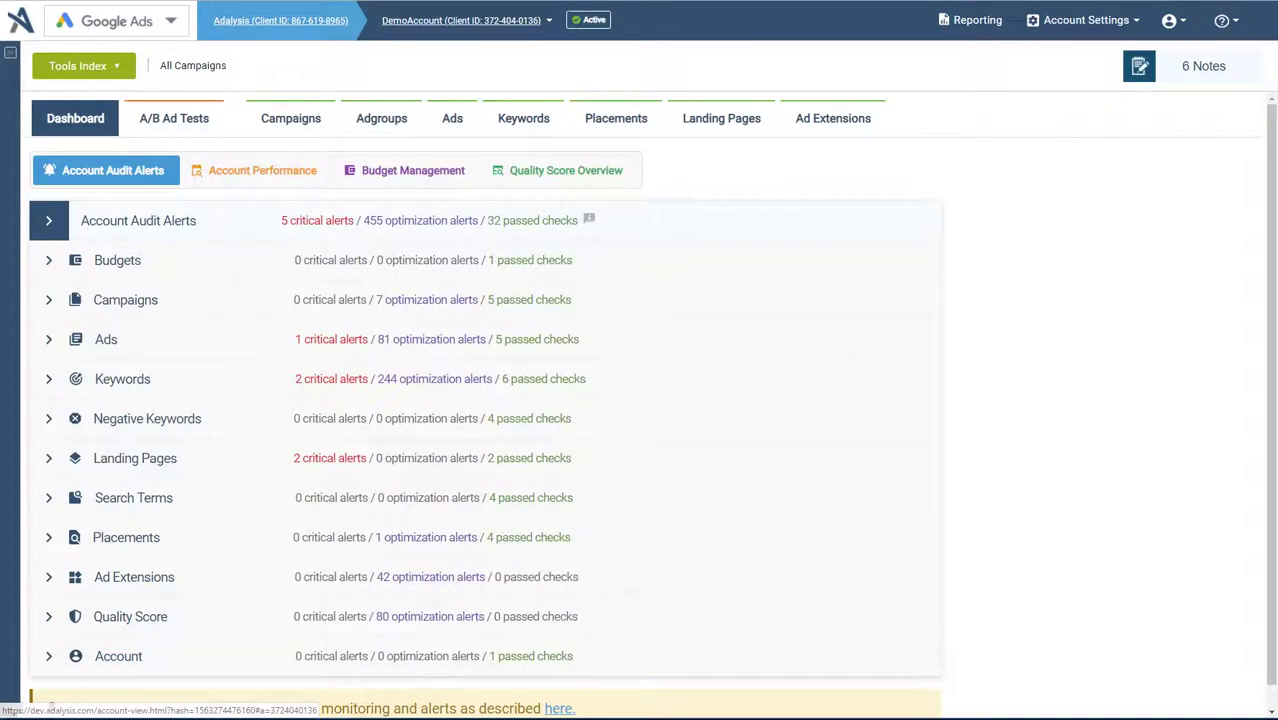
left_click(174, 118)
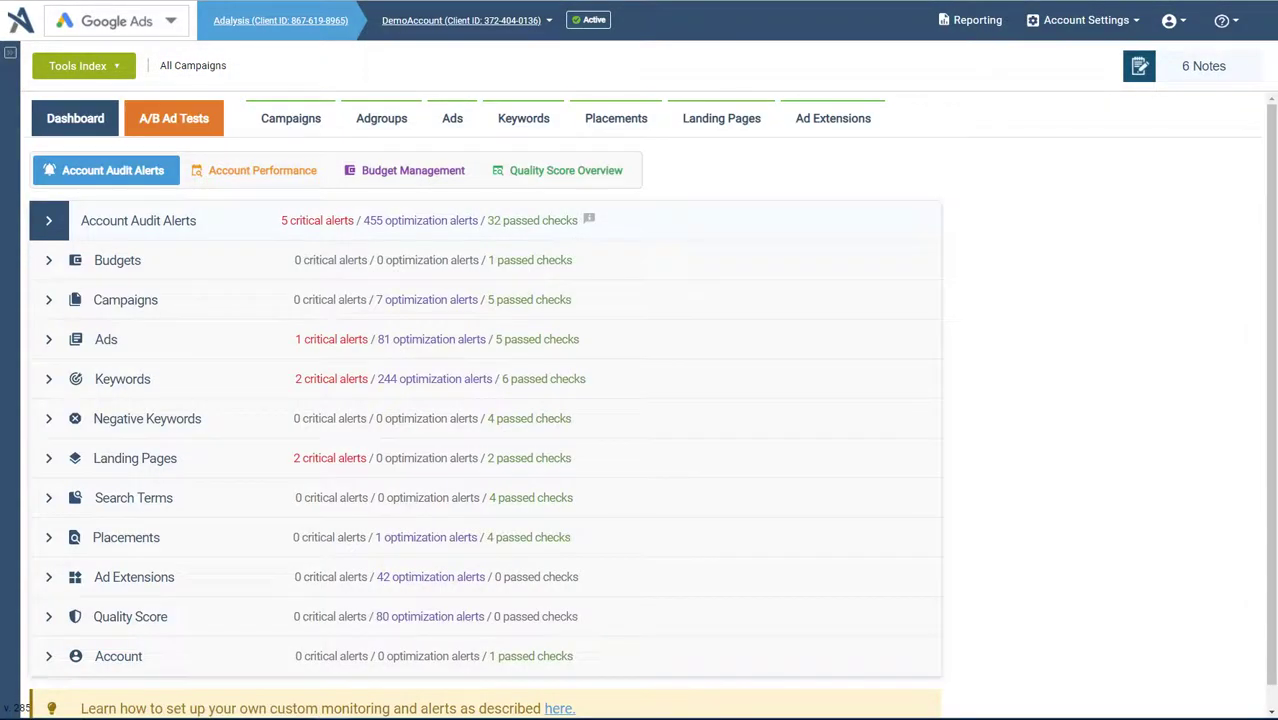
left_click(413, 204)
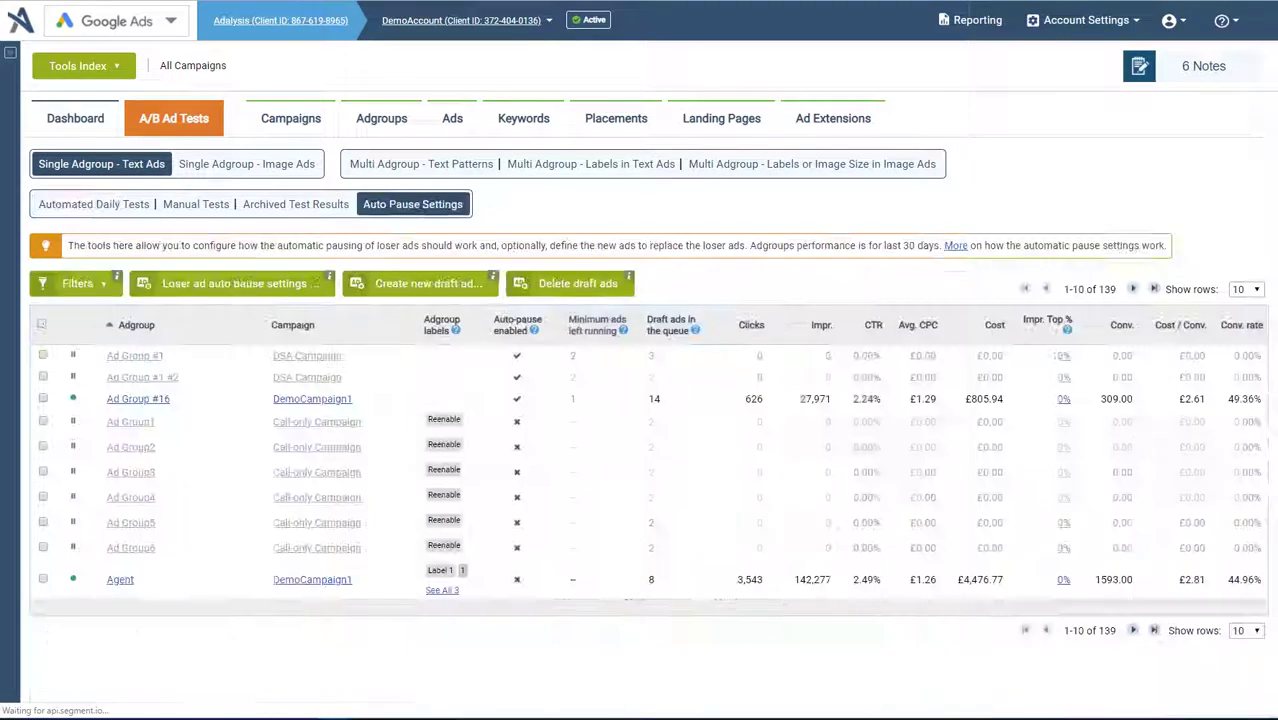